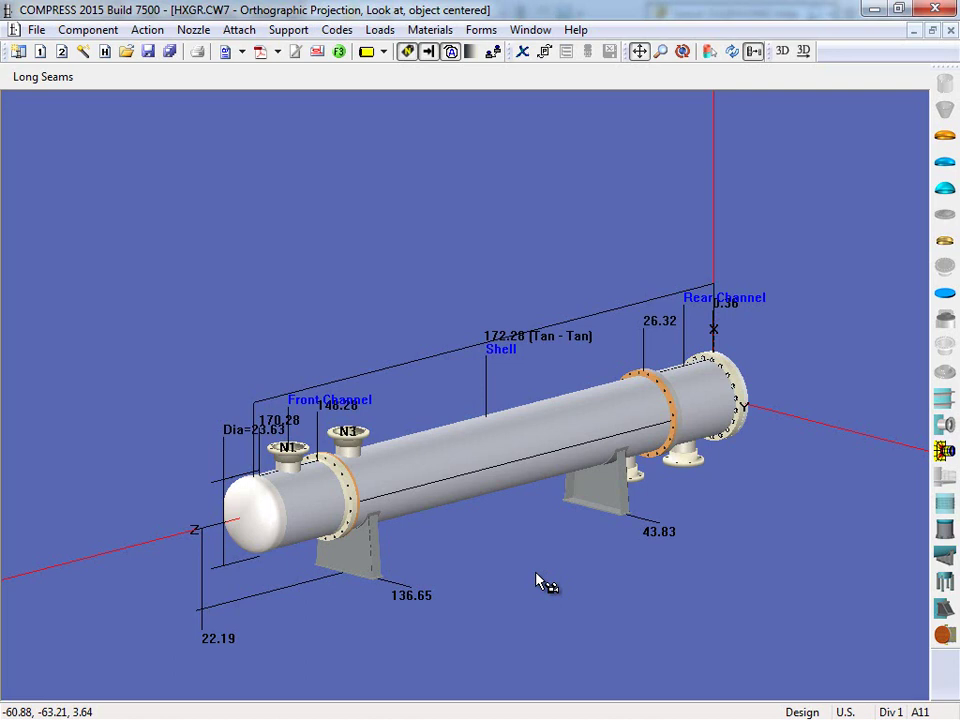
# Step: Open the exchanger's properties from the front tubesheet and review its tube layout drawing
pyautogui.click(386, 497)
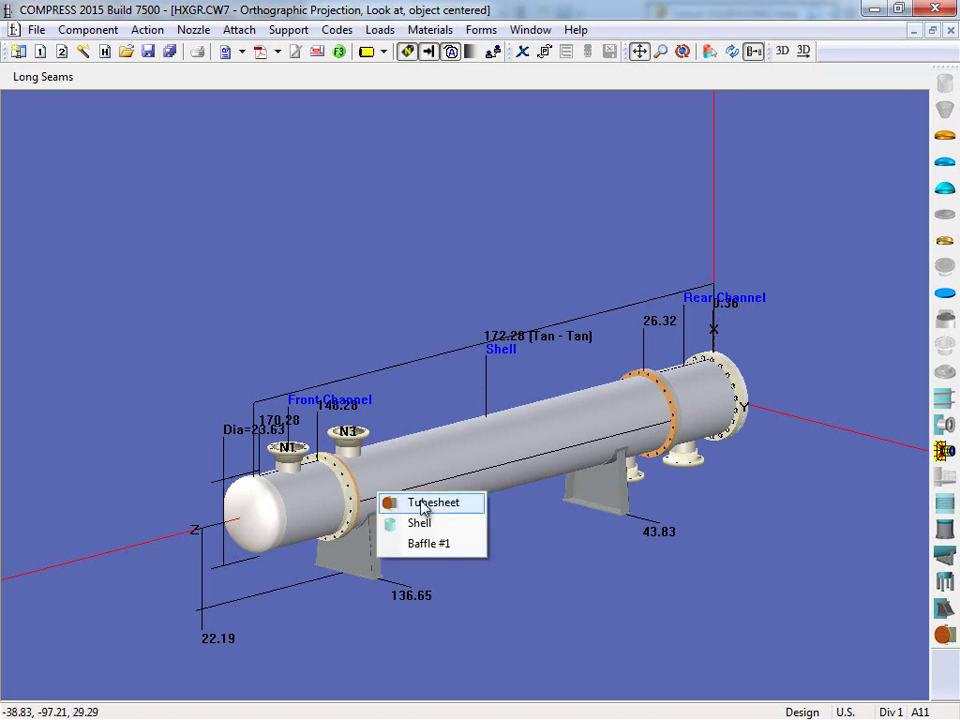
pyautogui.click(422, 505)
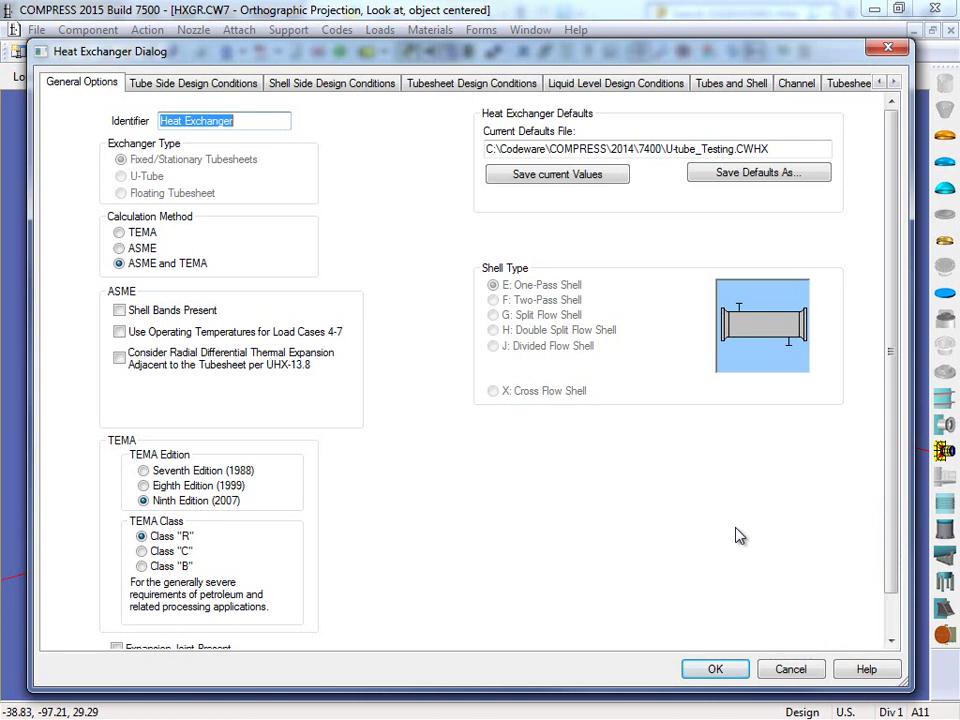
pyautogui.moveTo(889, 454); pyautogui.dragTo(889, 490)
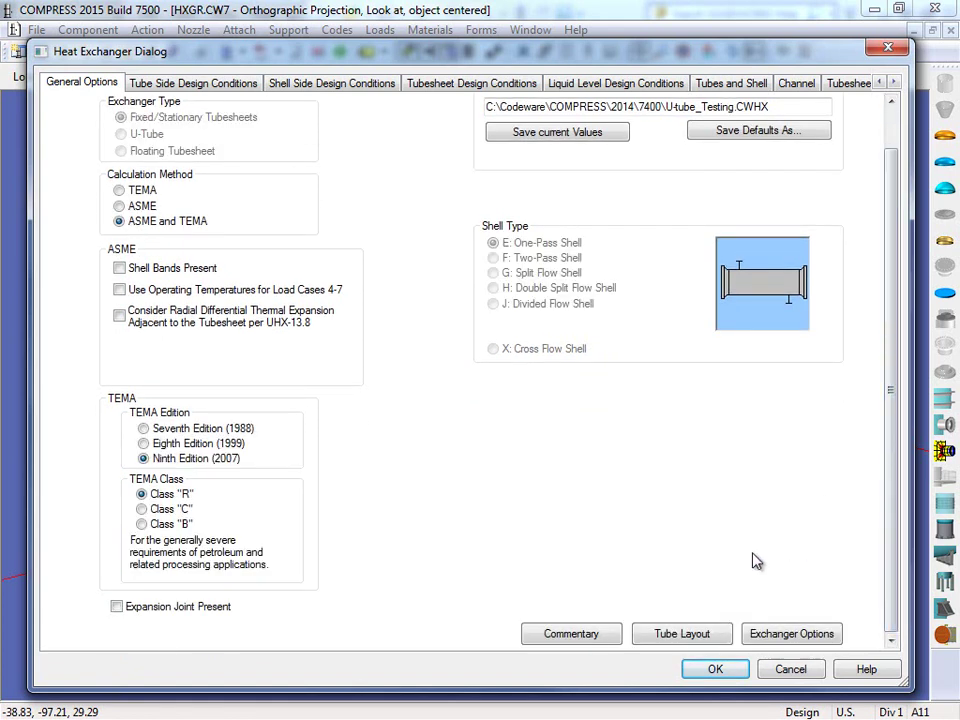
pyautogui.click(716, 635)
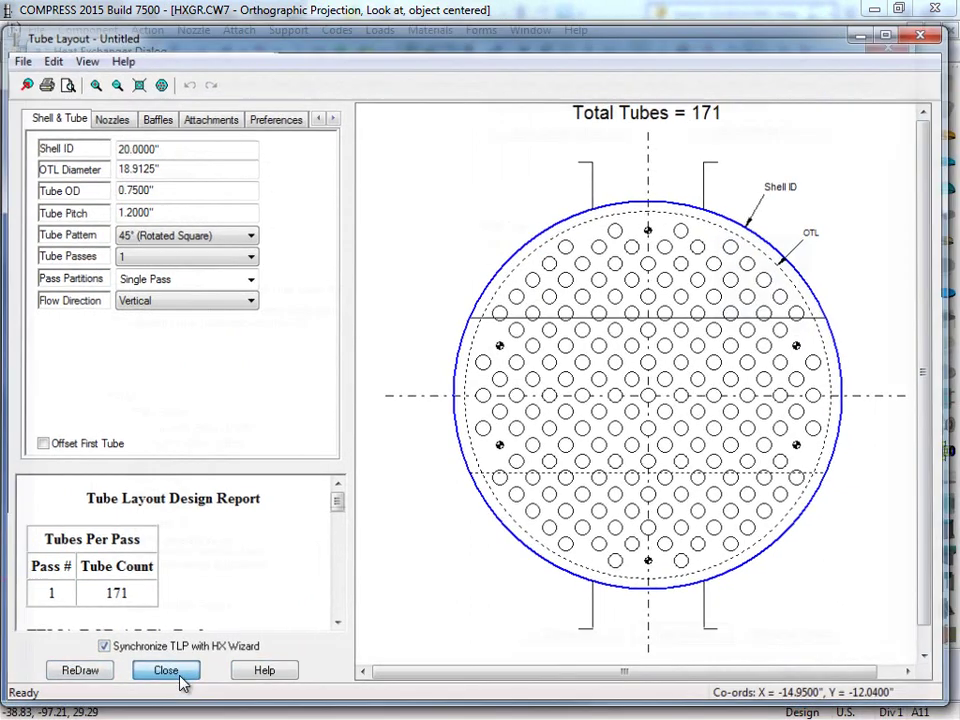
pyautogui.click(165, 673)
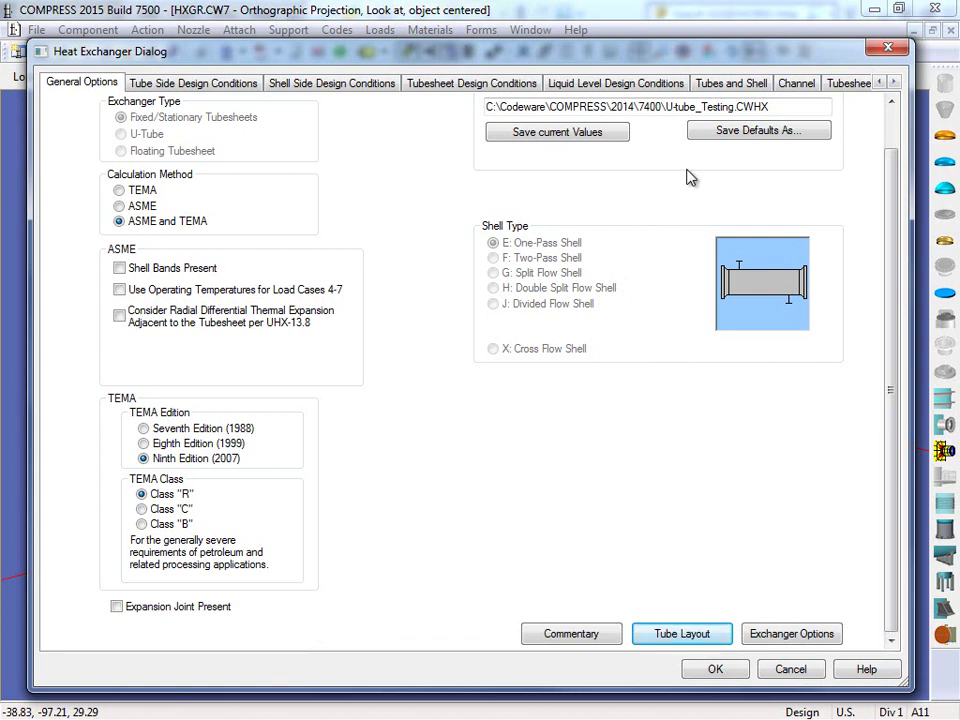
# Step: Enable baffle placement editing for the tubes and shell and review the baffle tube hole diameter options, keeping 1/64" per RCB-4.2
pyautogui.click(737, 90)
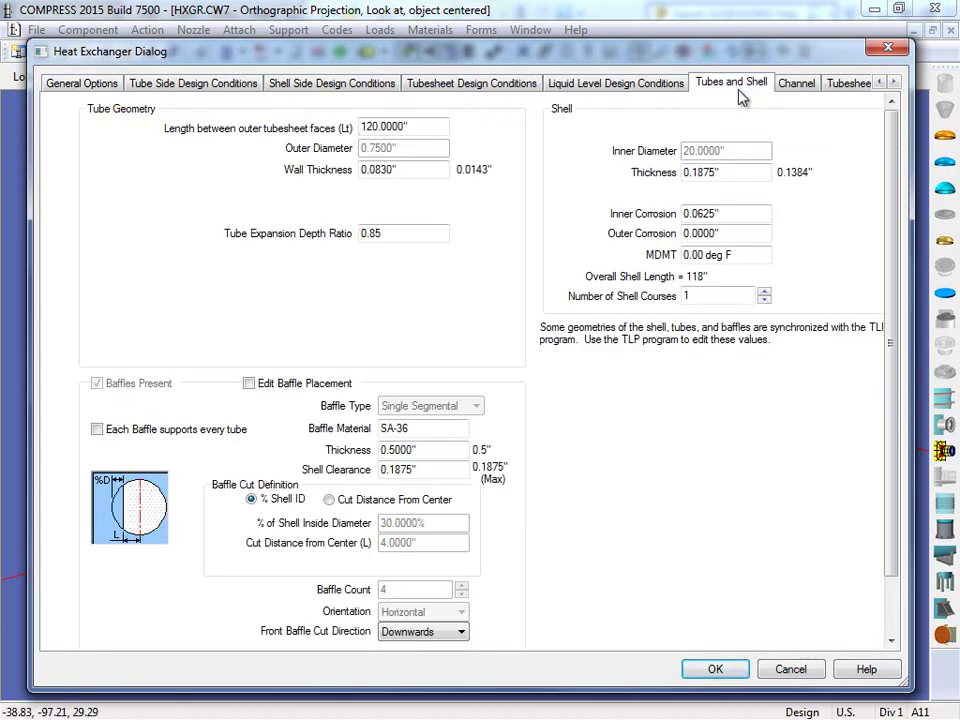
pyautogui.click(252, 385)
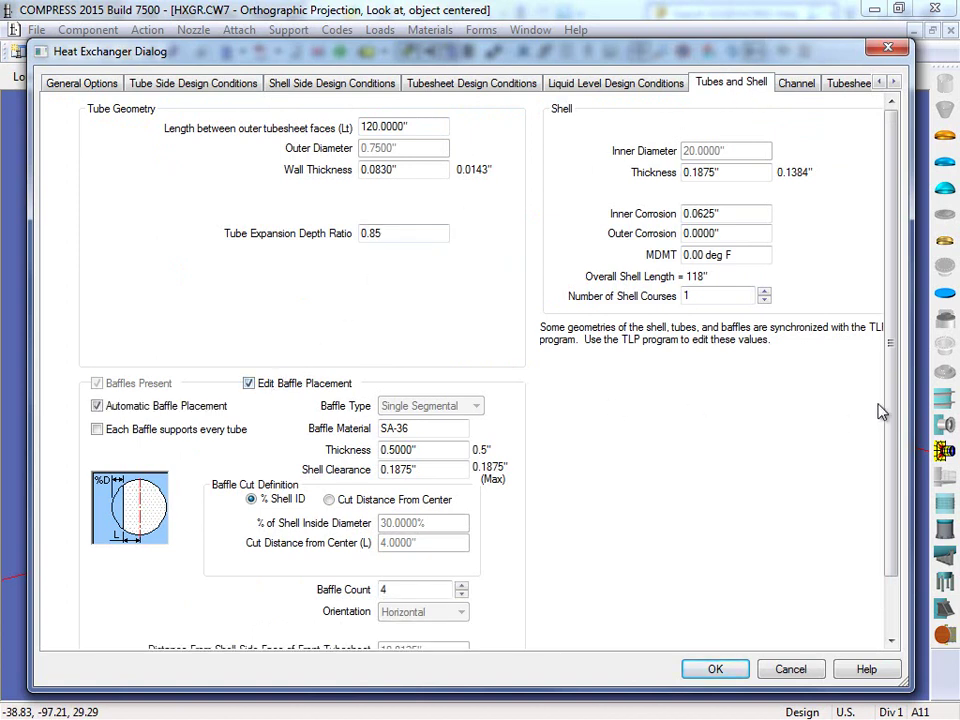
pyautogui.moveTo(890, 440); pyautogui.dragTo(891, 496)
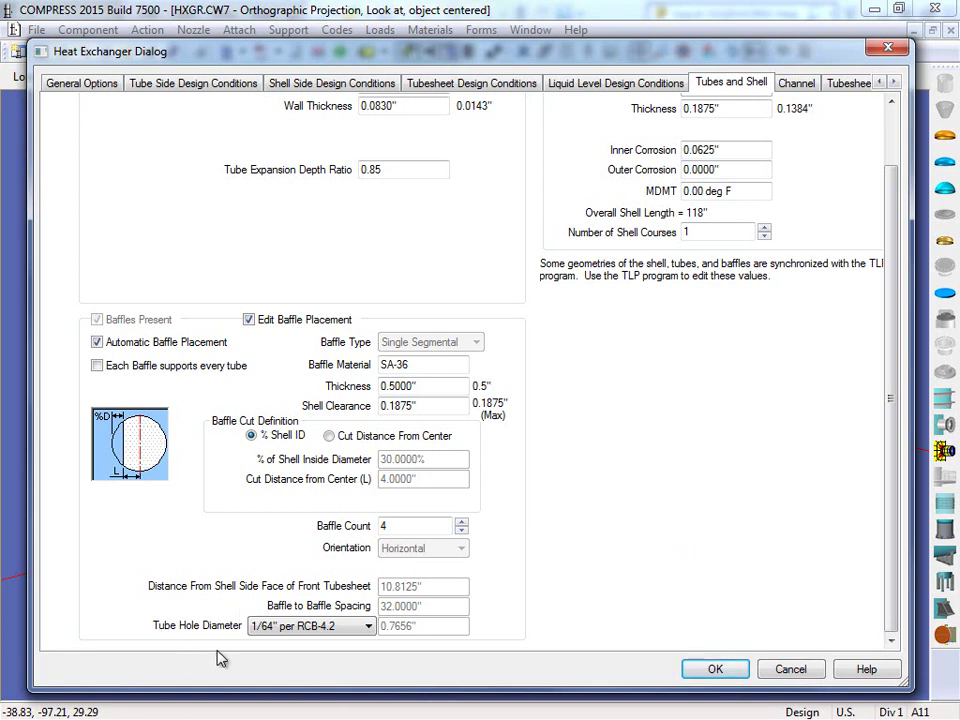
pyautogui.click(368, 627)
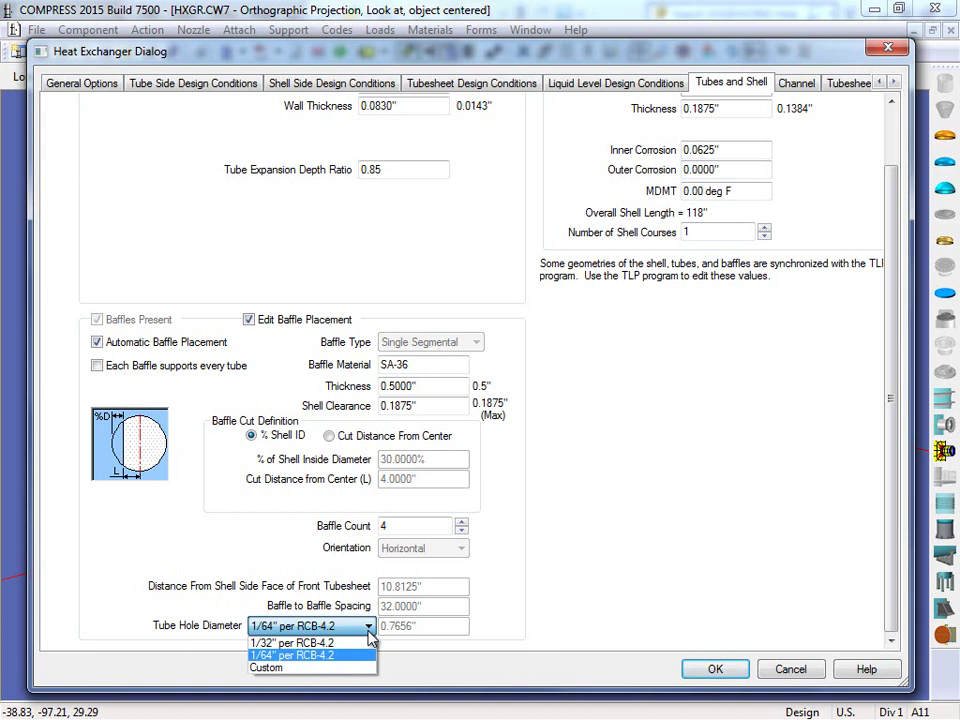
pyautogui.click(368, 632)
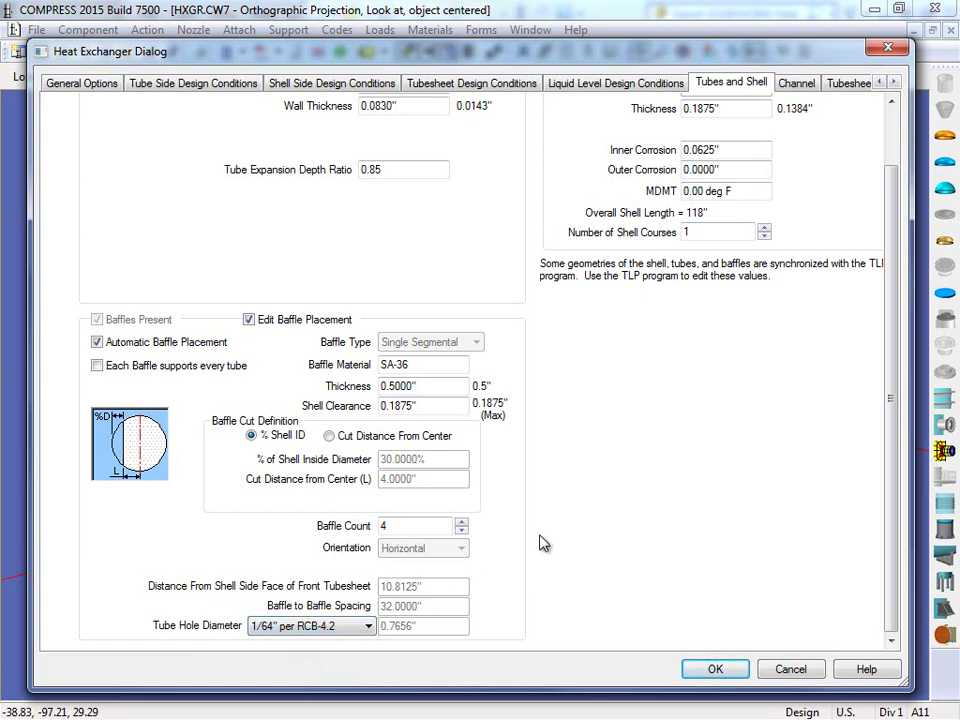
# Step: Set the tubesheets' TEMA RCB-7.21 tube hole diameter to Standard Fit and accept the heat exchanger settings
pyautogui.click(893, 82)
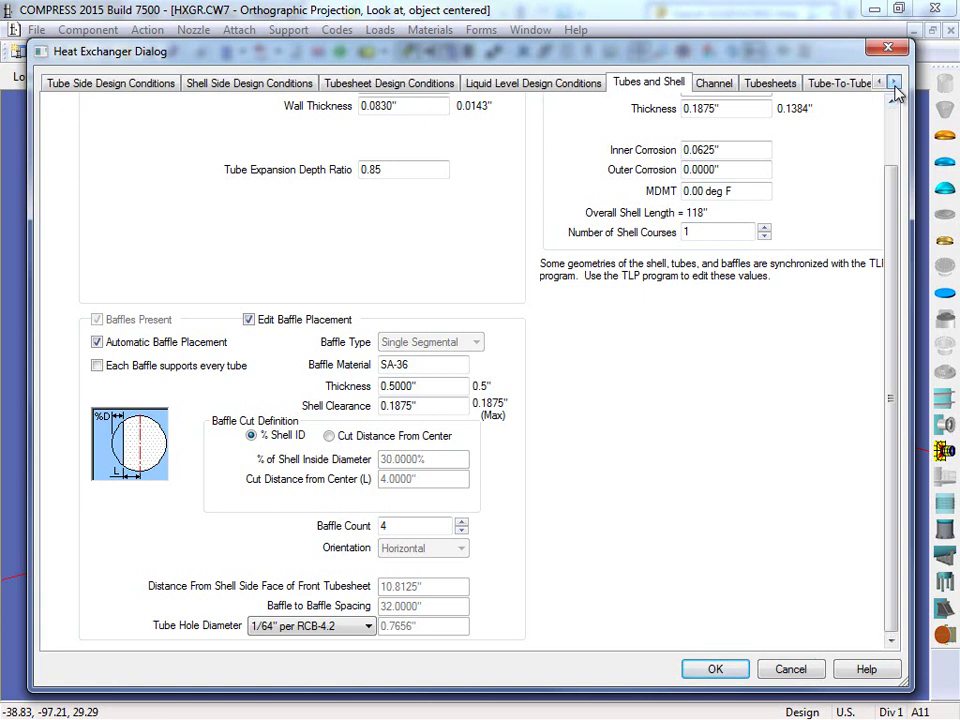
pyautogui.click(779, 84)
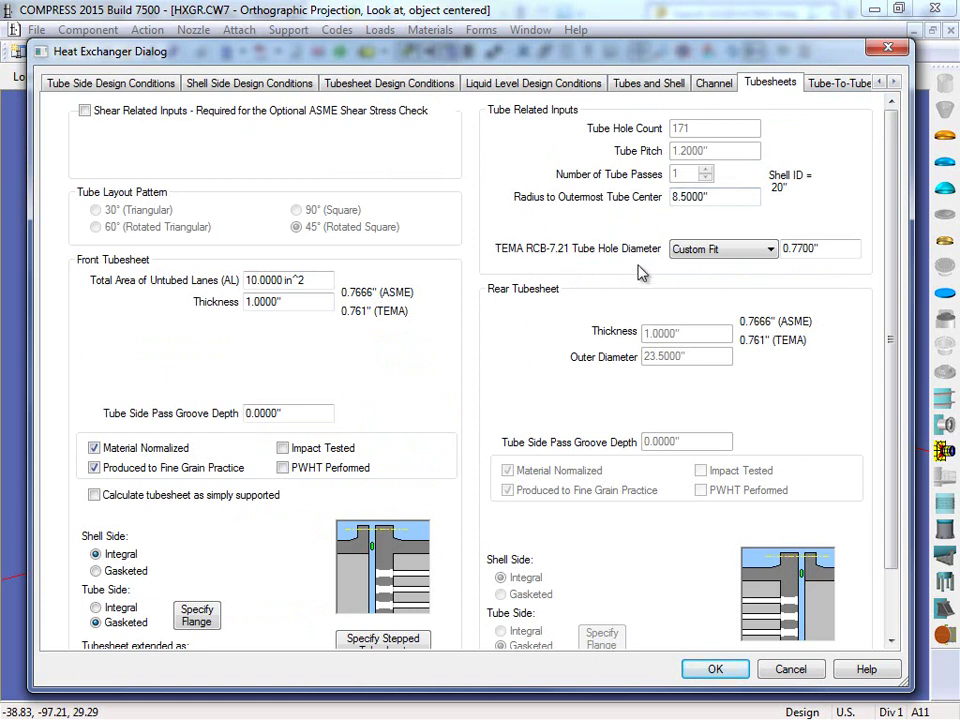
pyautogui.click(769, 249)
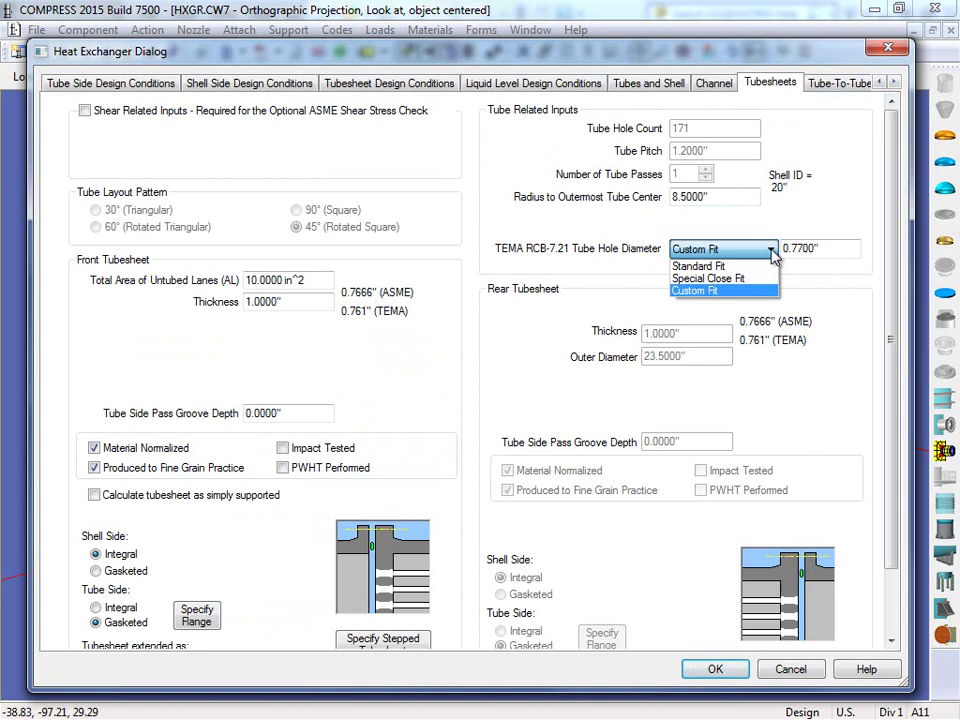
pyautogui.click(700, 266)
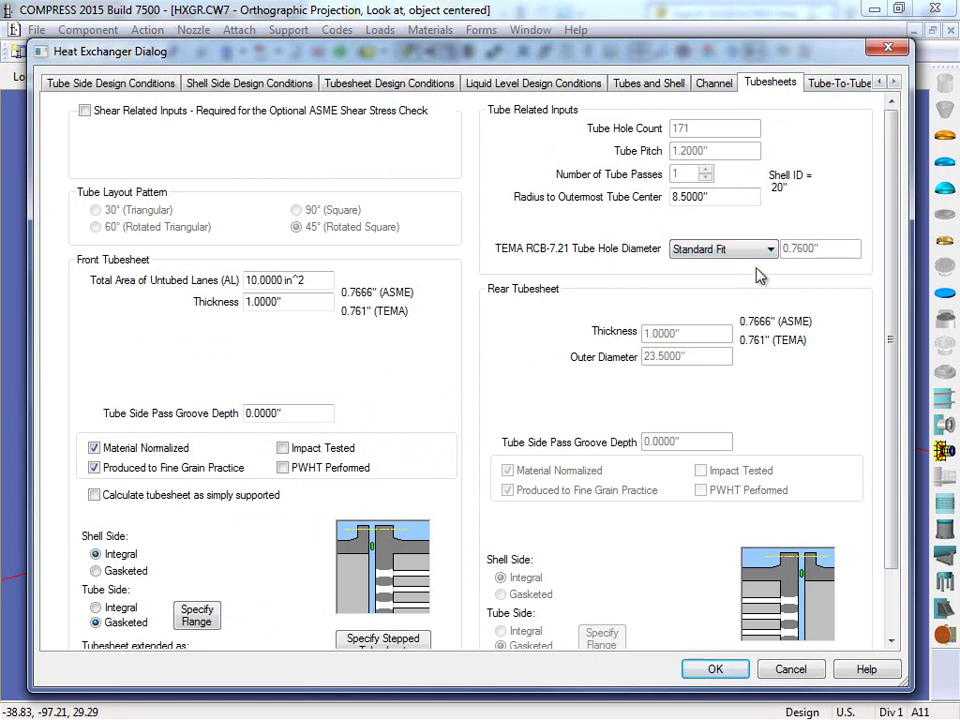
pyautogui.click(715, 669)
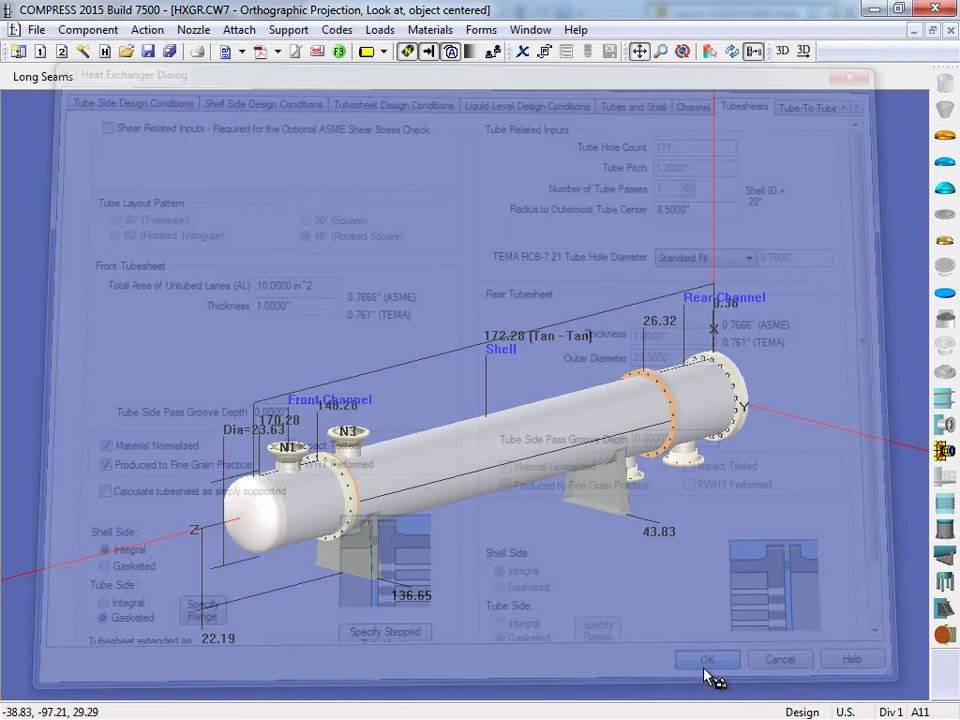
# Step: Display the heat exchanger as a 3D solid model and inspect it at a larger size
pyautogui.moveTo(573, 624); pyautogui.dragTo(602, 540)
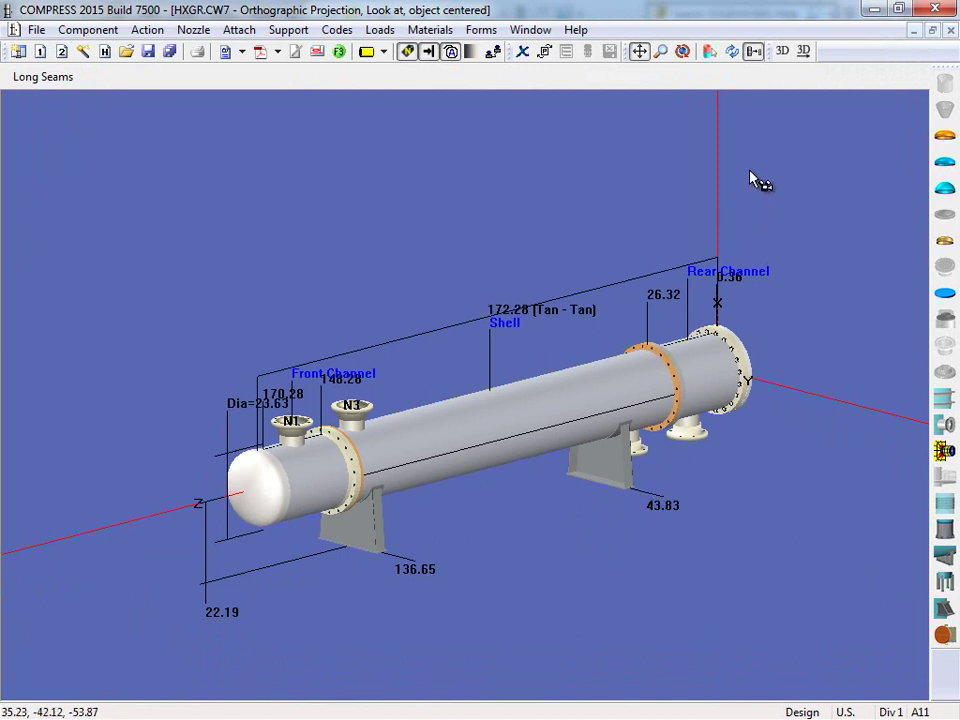
pyautogui.click(784, 55)
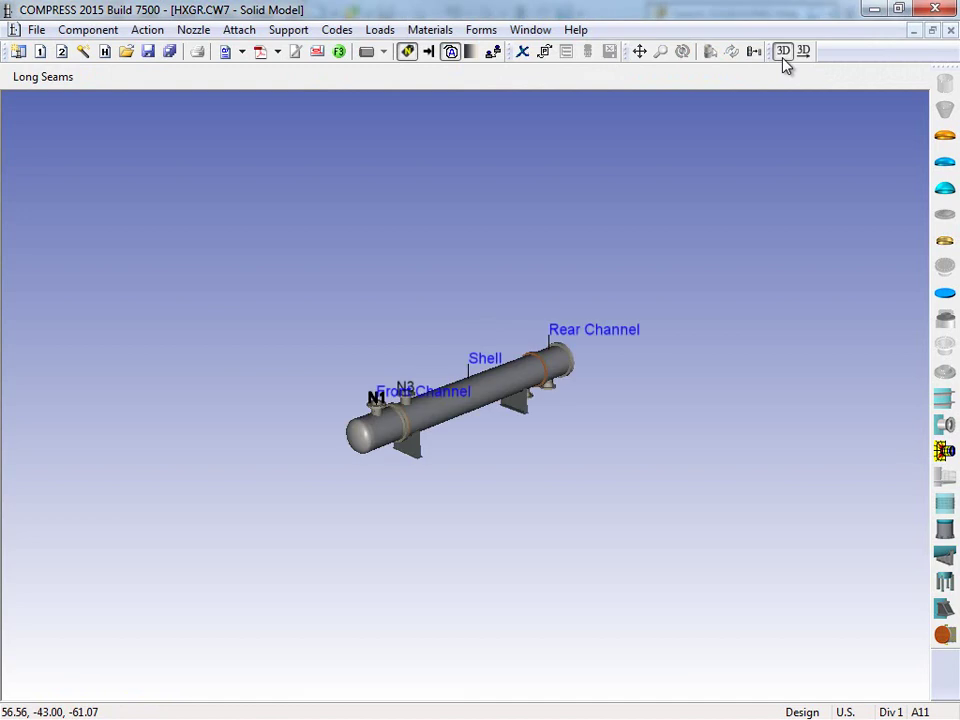
pyautogui.scroll(4, 681, 291)
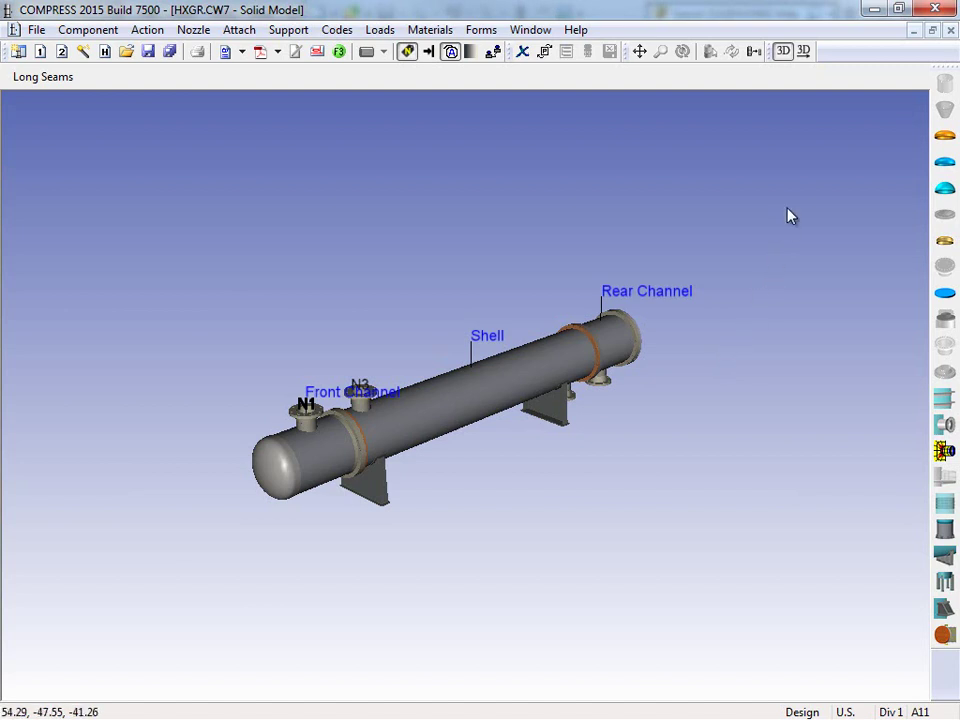
# Step: Export the solid model to the HXGR folder as HXGR.xml3d in Codeware XML 3D format
pyautogui.click(804, 52)
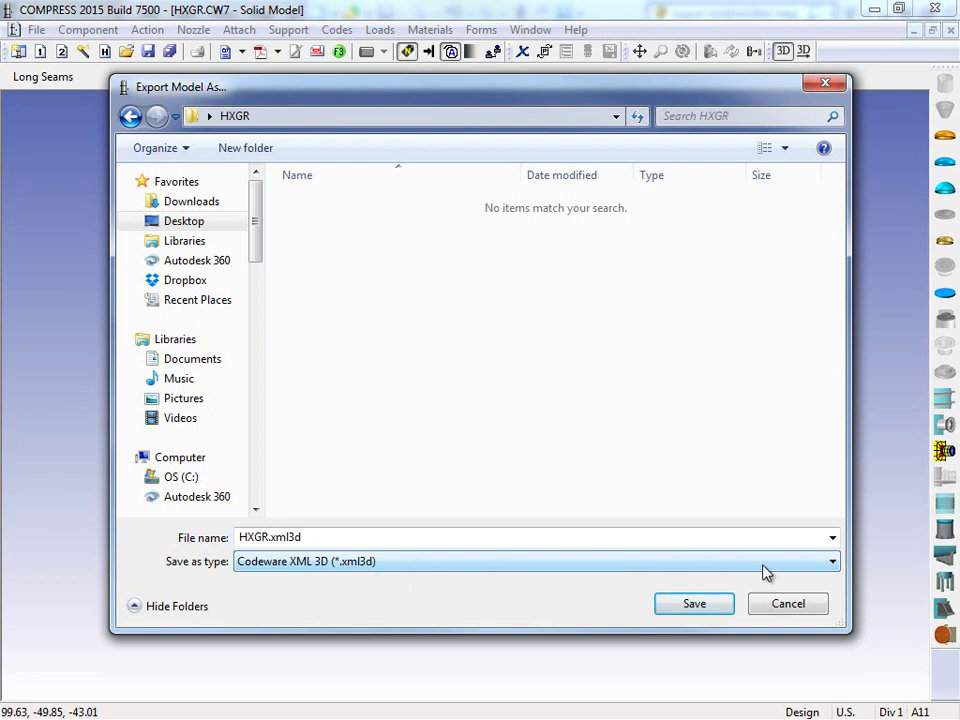
pyautogui.click(808, 571)
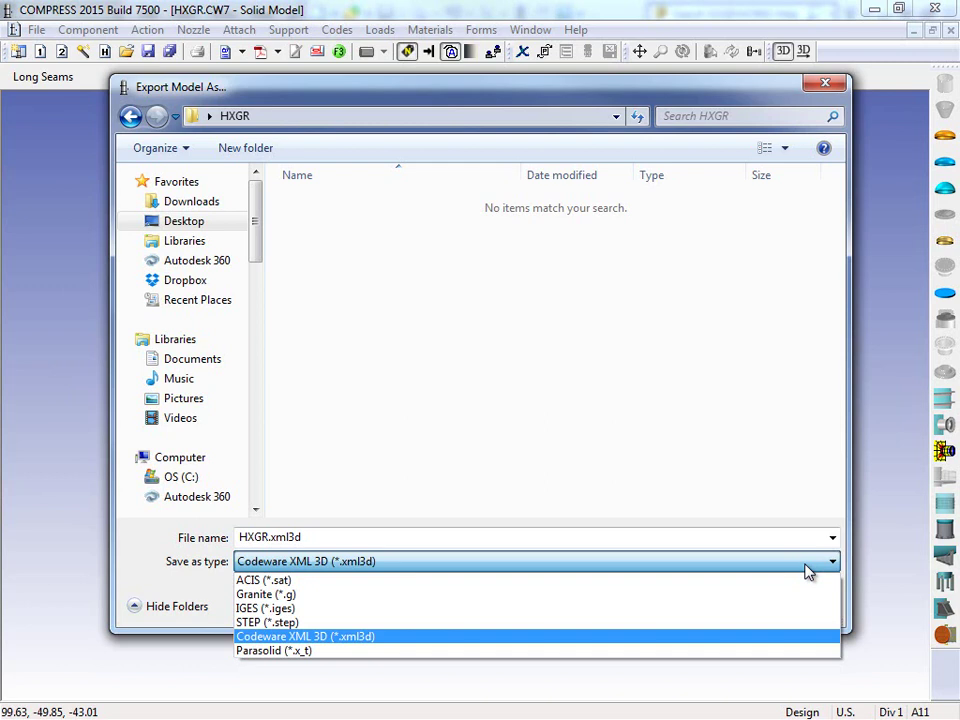
pyautogui.click(808, 571)
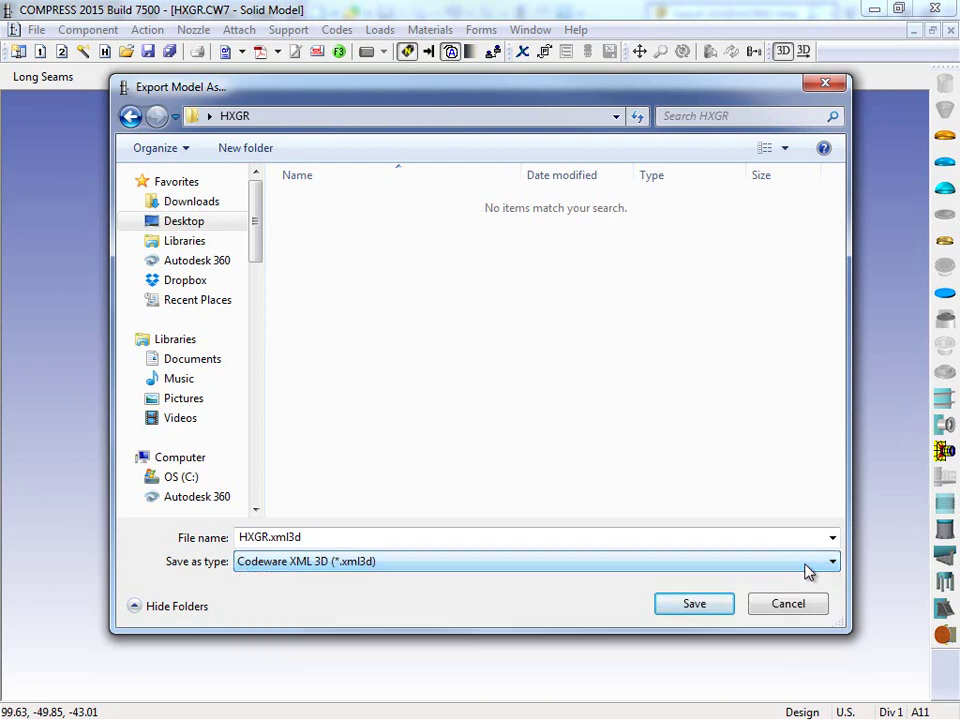
pyautogui.click(695, 605)
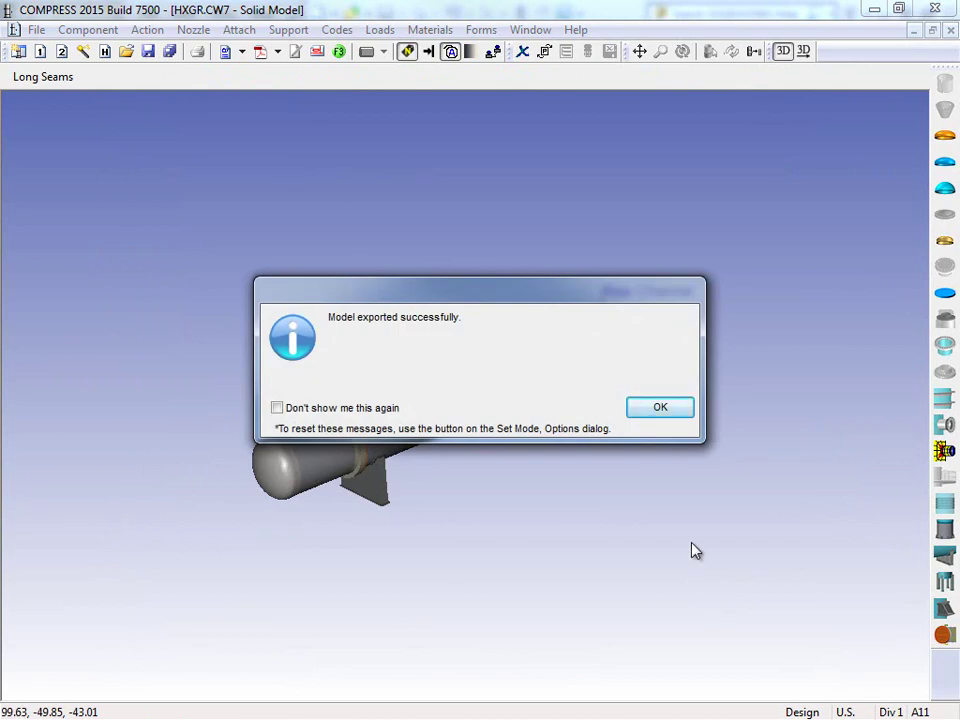
pyautogui.click(662, 408)
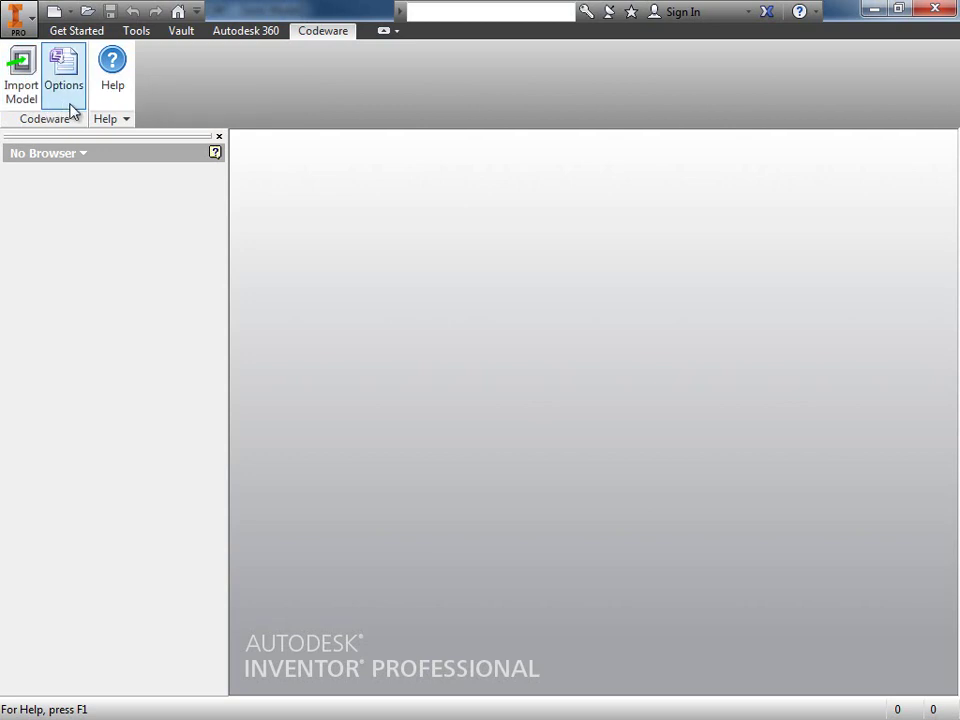
# Step: In Autodesk Inventor, review the Codeware Interface general import preferences and feature recognition options, then accept them
pyautogui.click(126, 119)
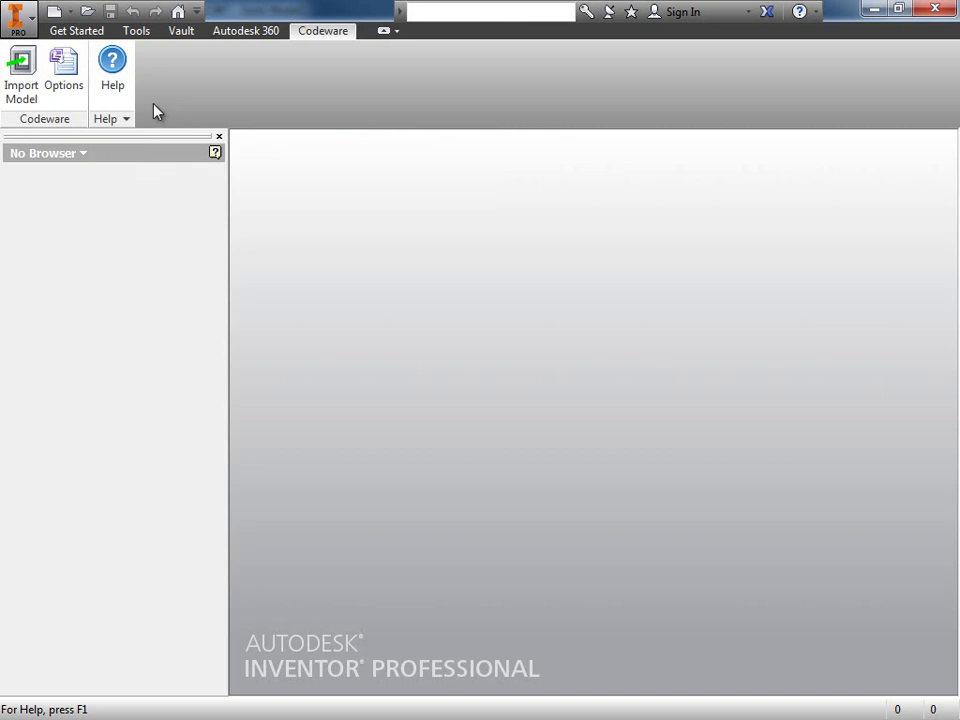
pyautogui.click(78, 90)
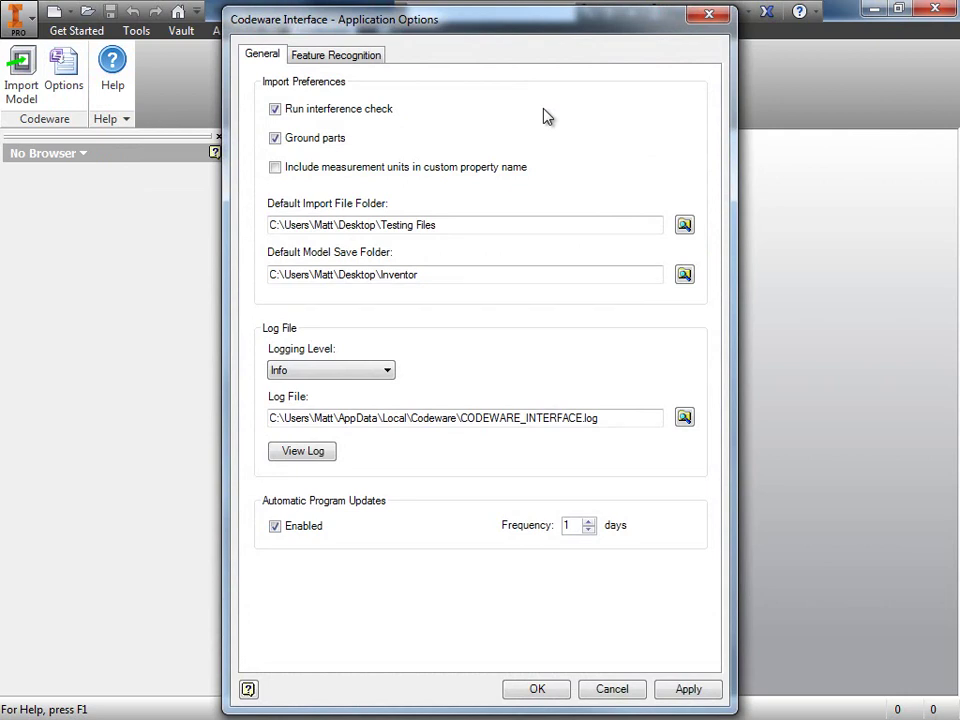
pyautogui.click(365, 57)
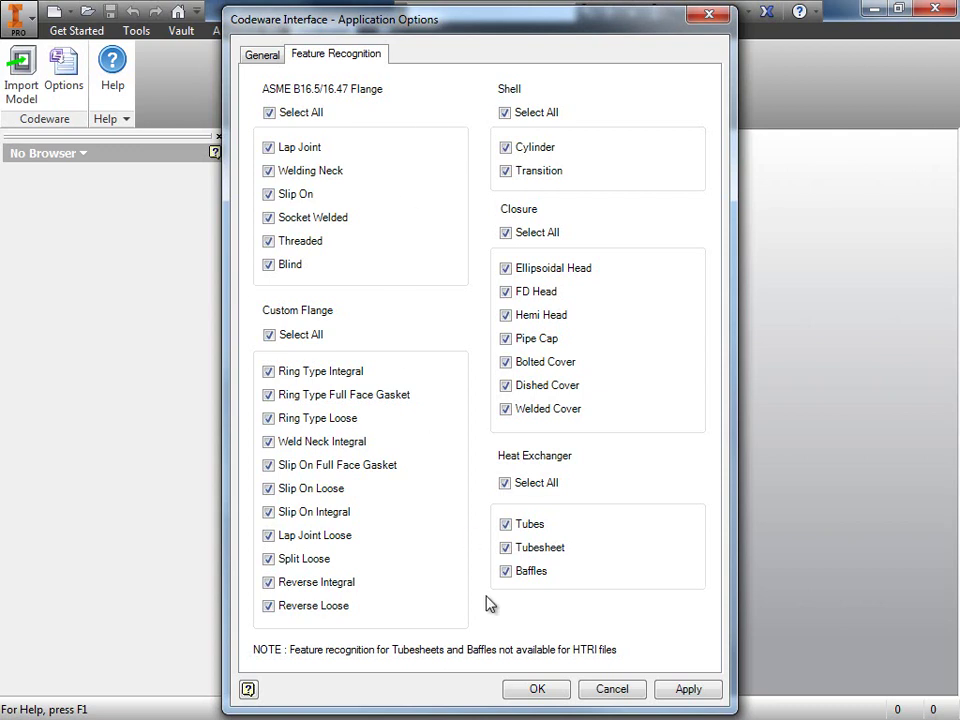
pyautogui.click(522, 688)
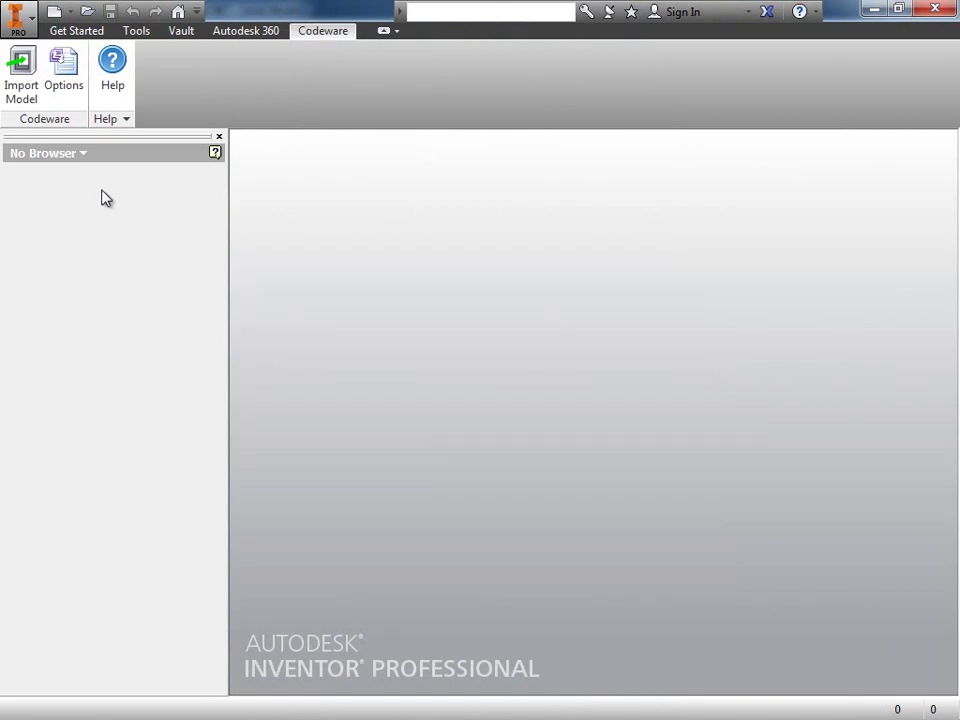
# Step: Import HXGR.xml3d from the HXGR folder into Inventor through the Codeware Interface
pyautogui.click(22, 88)
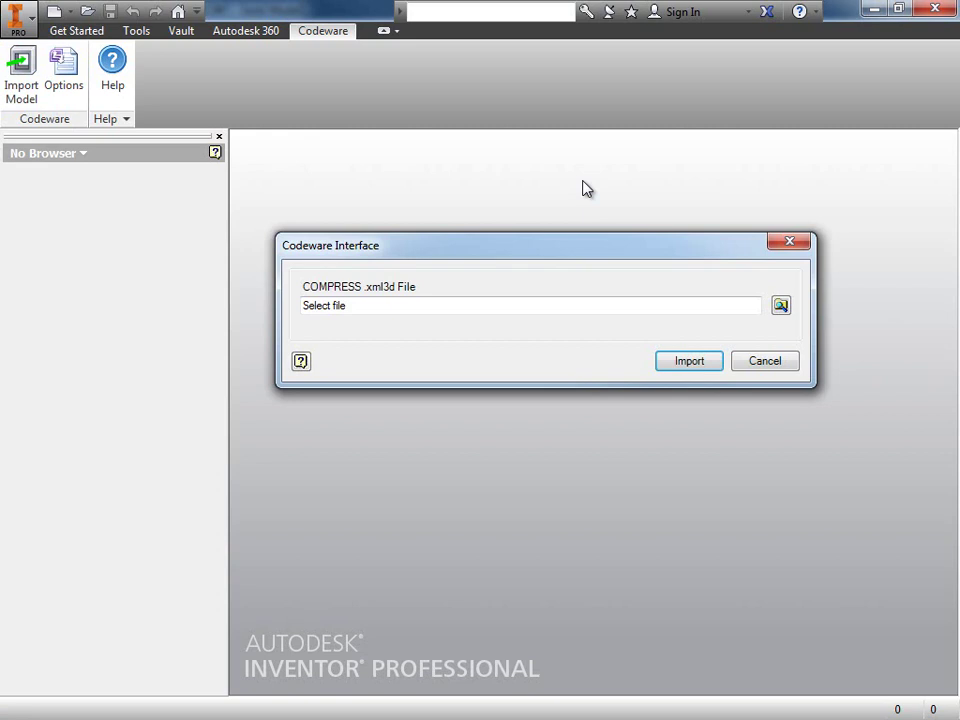
pyautogui.click(781, 308)
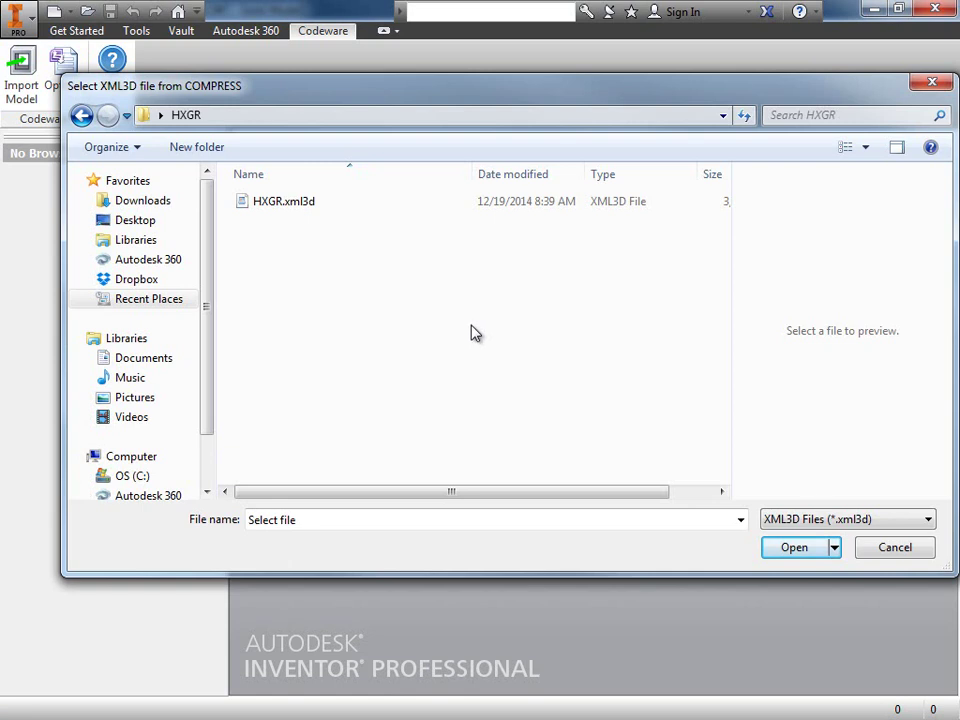
pyautogui.click(326, 204)
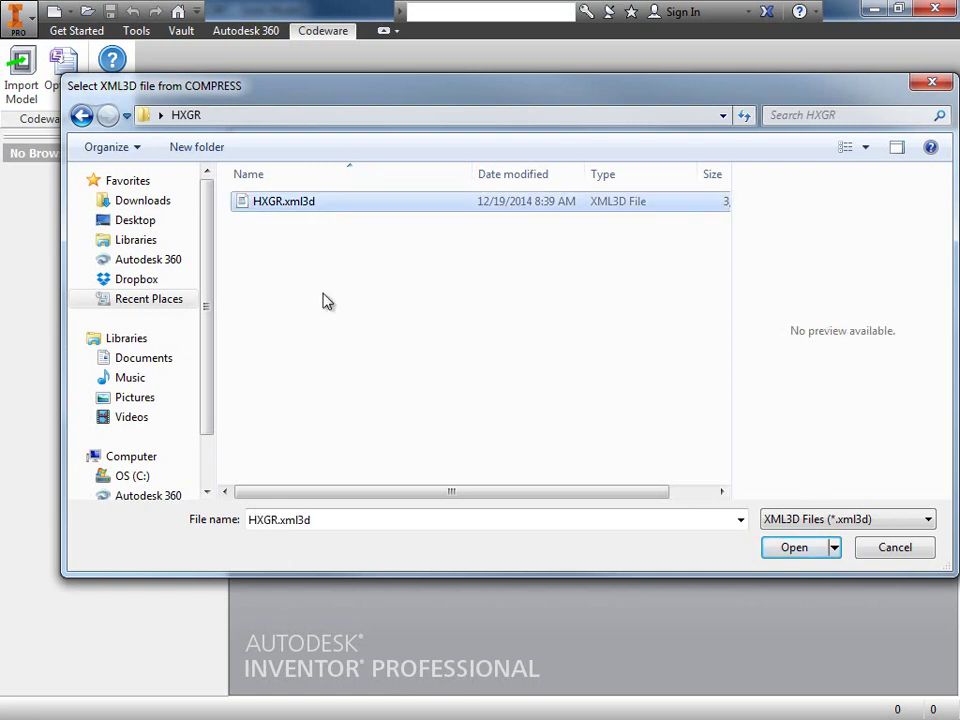
pyautogui.click(784, 546)
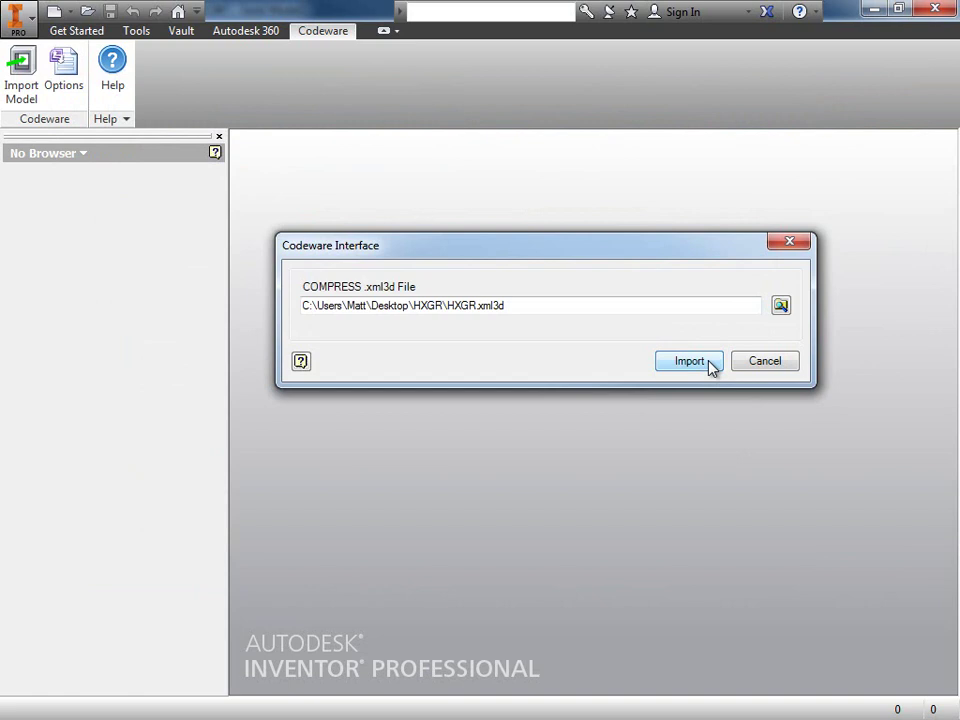
pyautogui.click(689, 361)
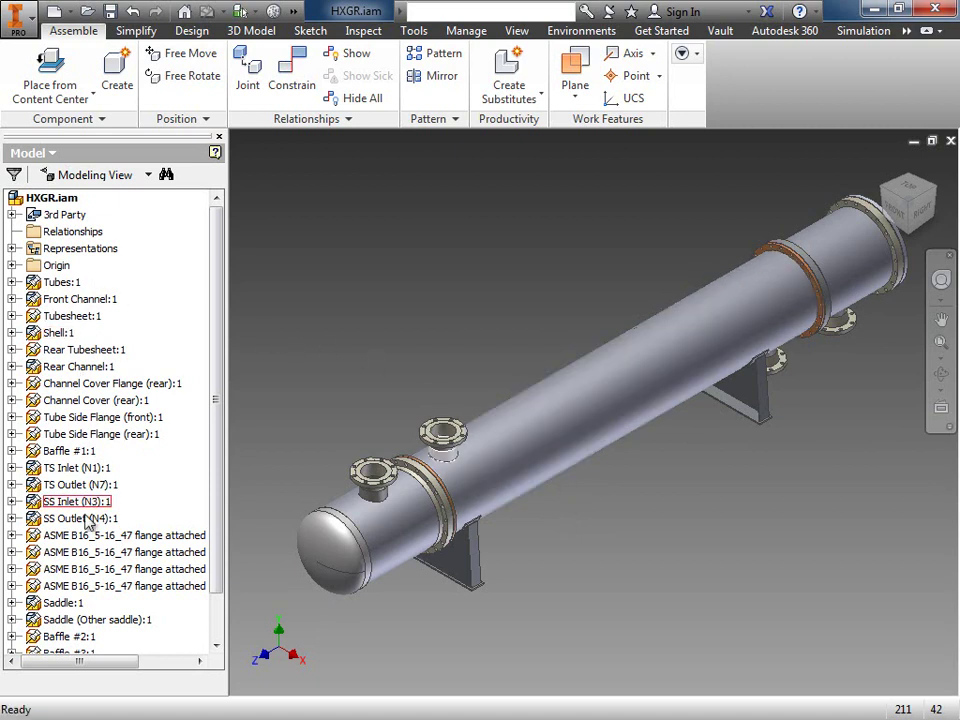
# Step: Open the front tubesheet of the HXGR assembly as its own part document
pyautogui.click(76, 317)
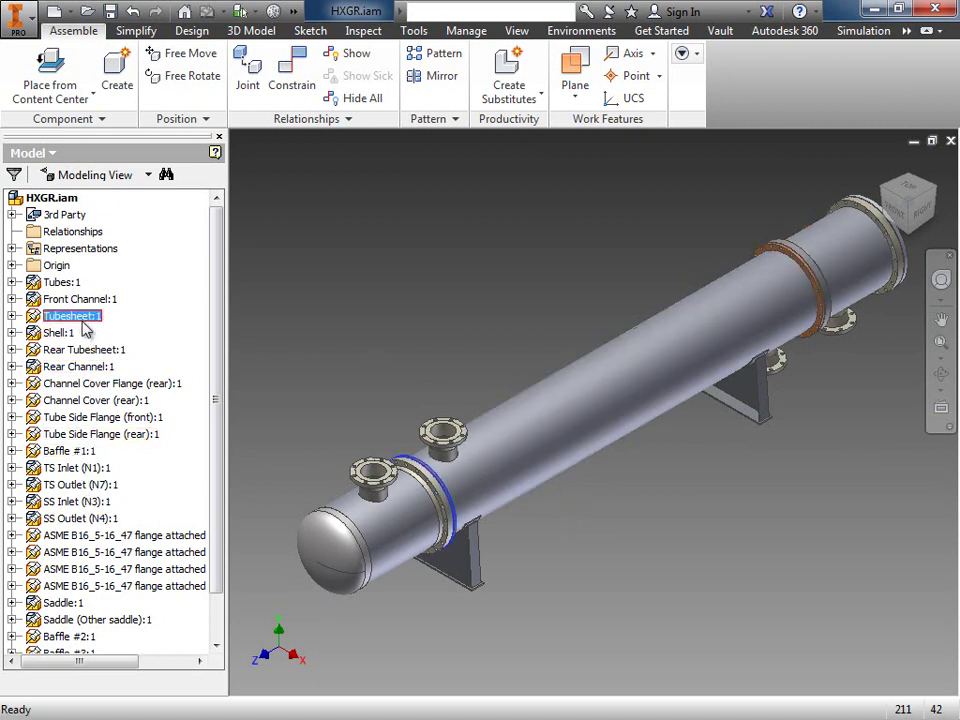
pyautogui.rightClick(79, 325)
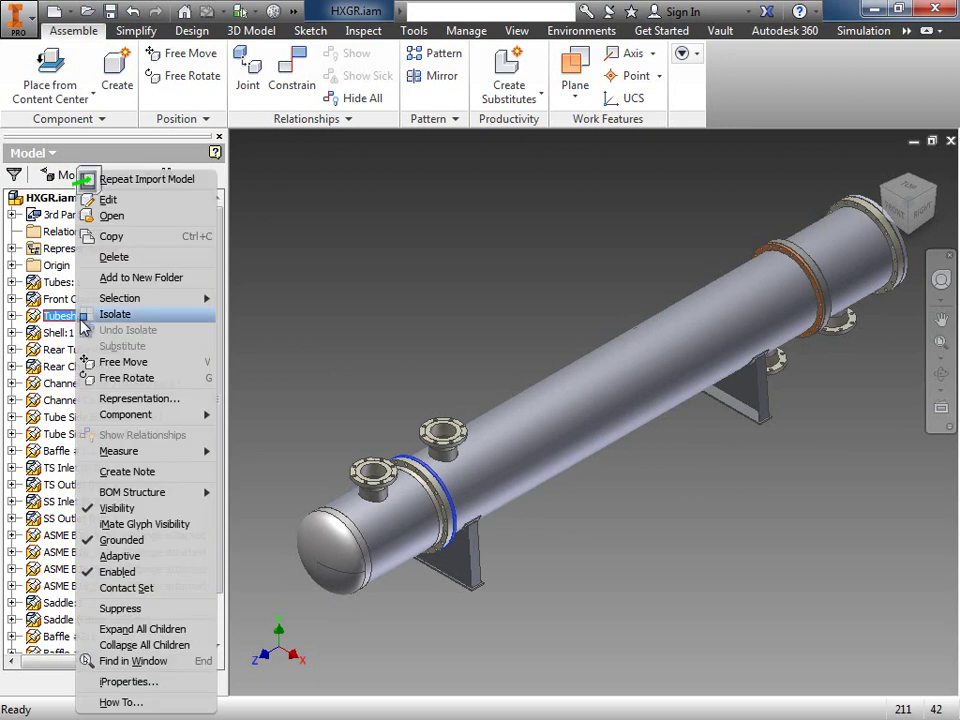
pyautogui.click(139, 218)
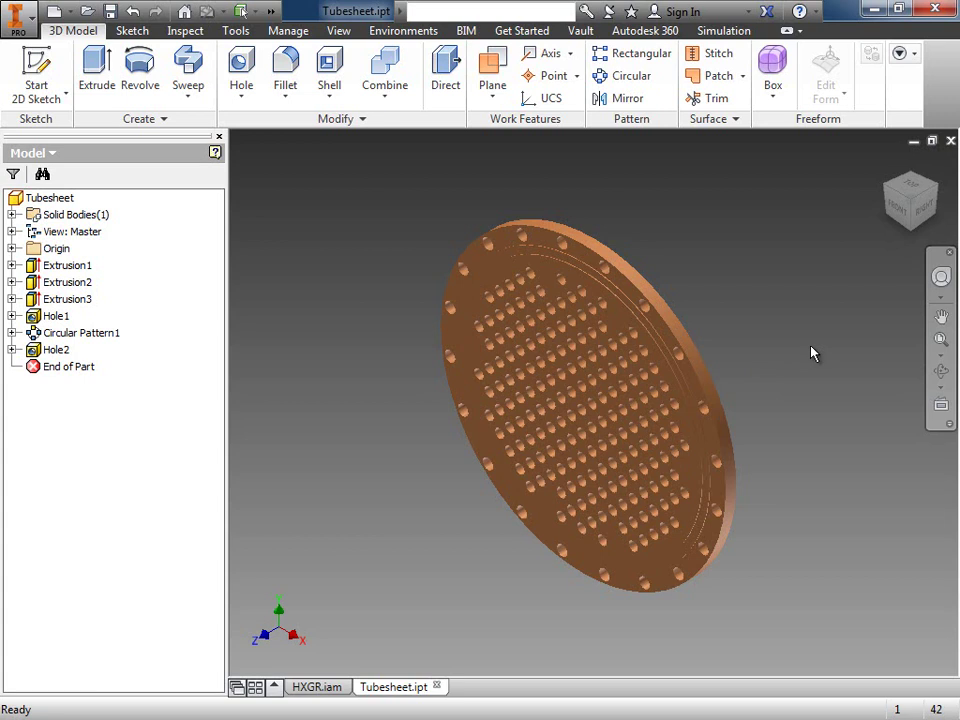
# Step: Return to the HXGR.iam assembly and show the custom properties in its iProperties
pyautogui.click(310, 687)
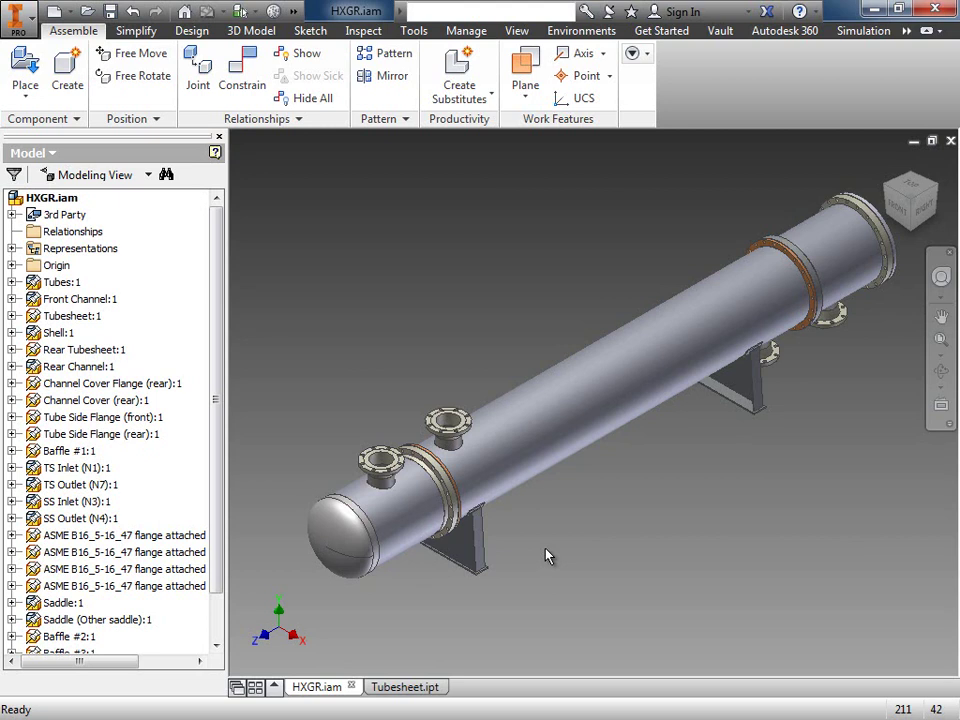
pyautogui.click(55, 199)
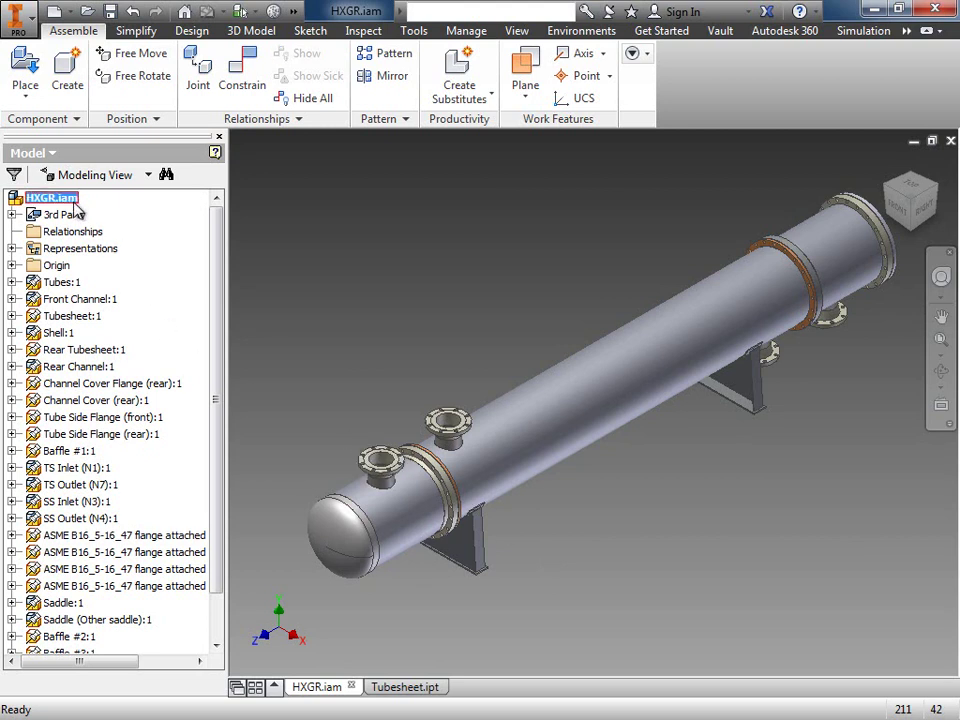
pyautogui.rightClick(58, 201)
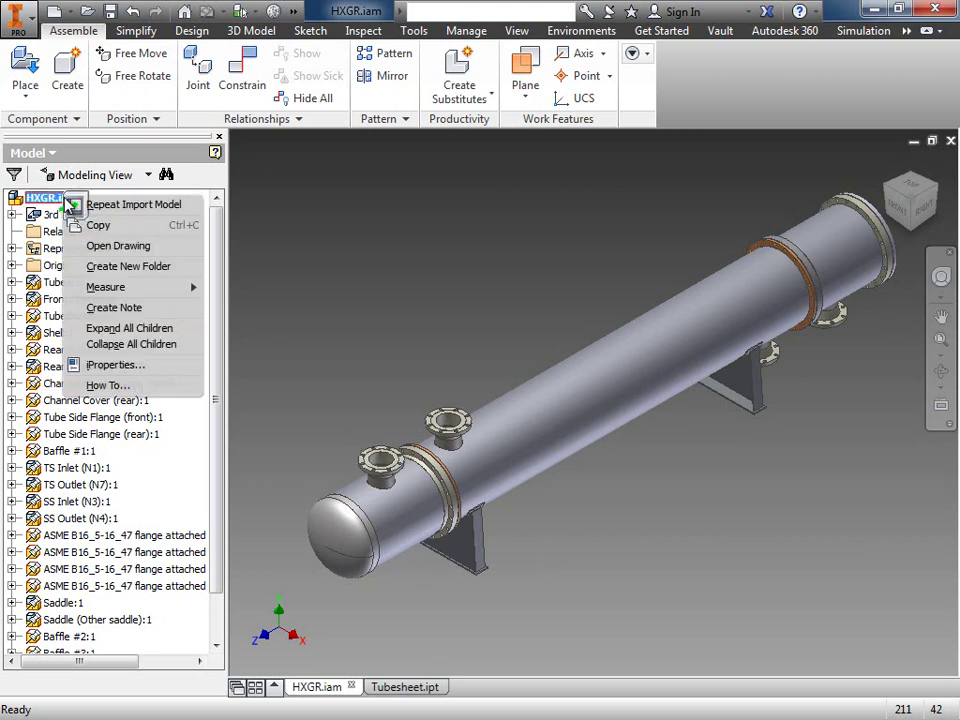
pyautogui.click(158, 370)
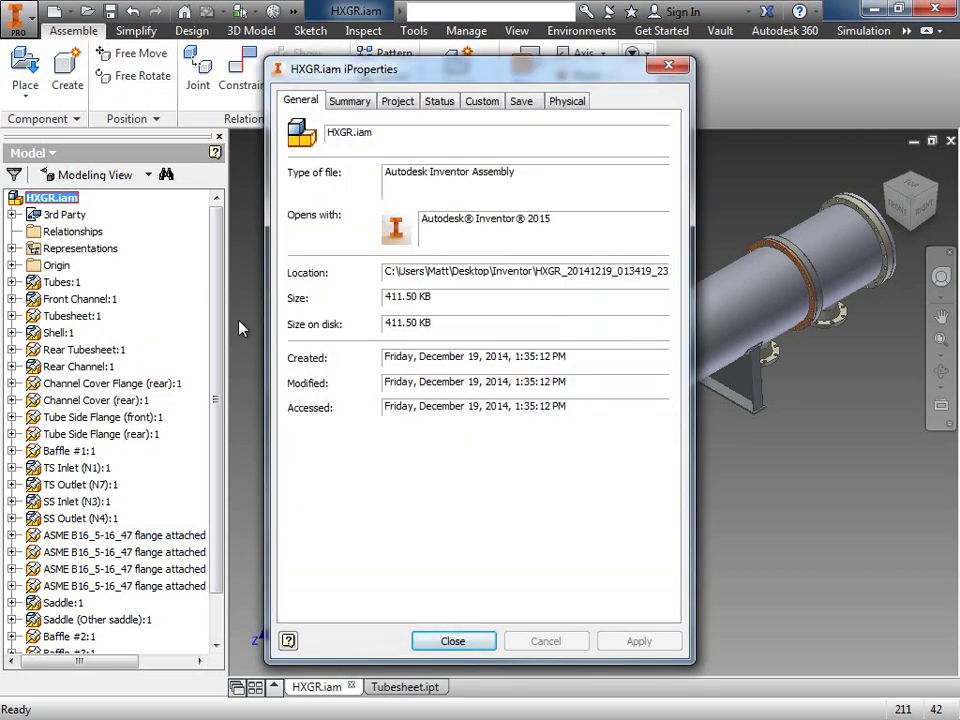
pyautogui.click(485, 103)
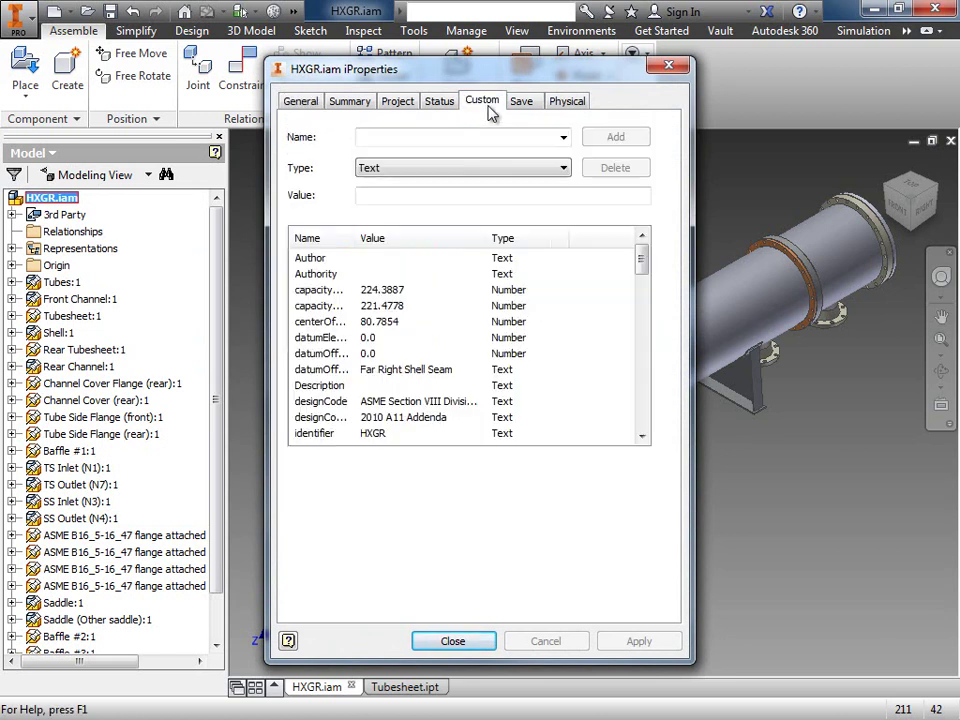
# Step: Widen the Name column of the custom iProperties, review the imported vessel design properties, and close the iProperties
pyautogui.moveTo(350, 243); pyautogui.dragTo(402, 261)
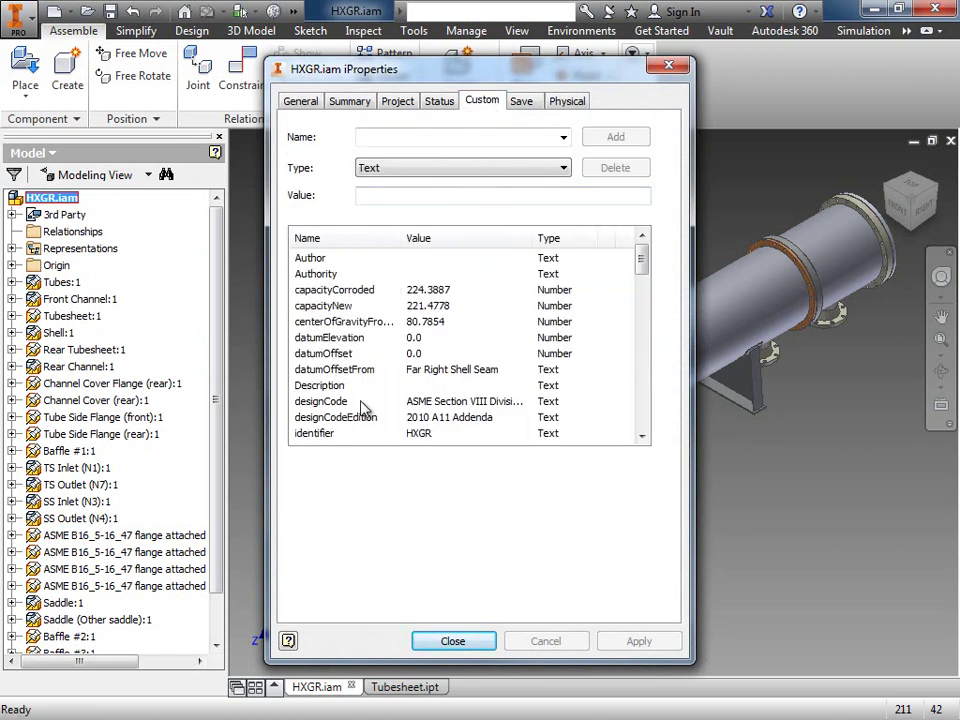
pyautogui.scroll(-3, 491, 328)
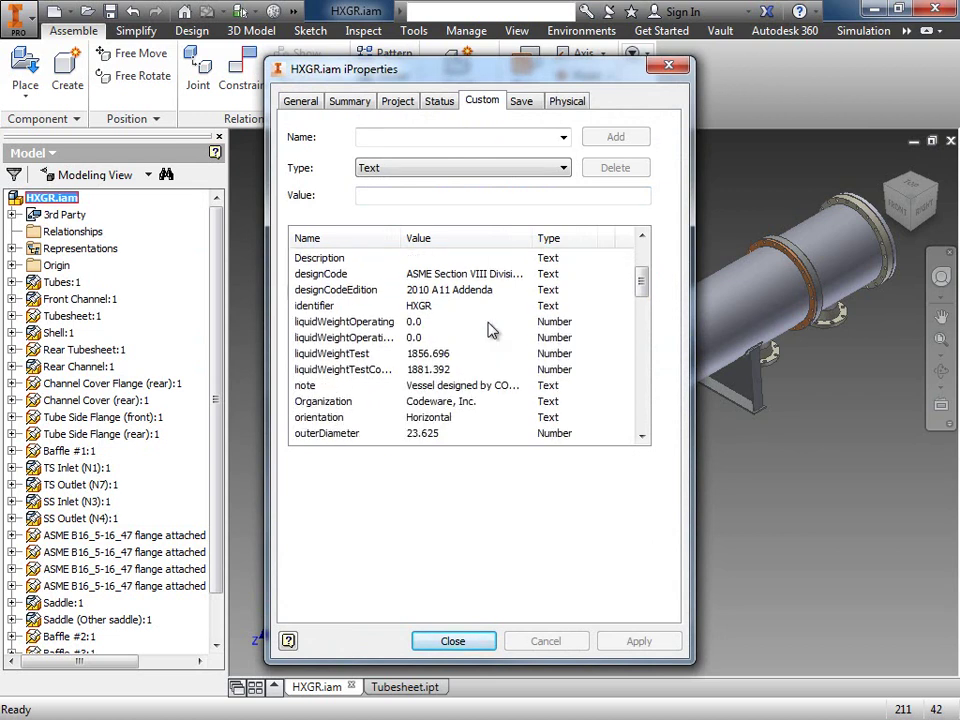
pyautogui.scroll(-1, 491, 330)
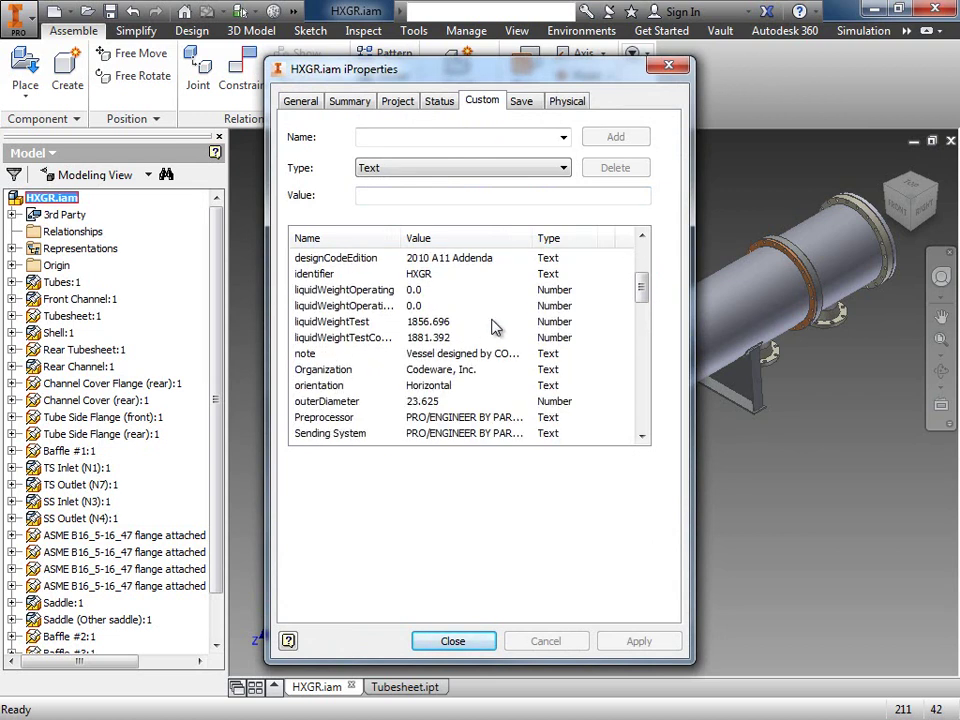
pyautogui.scroll(3, 491, 328)
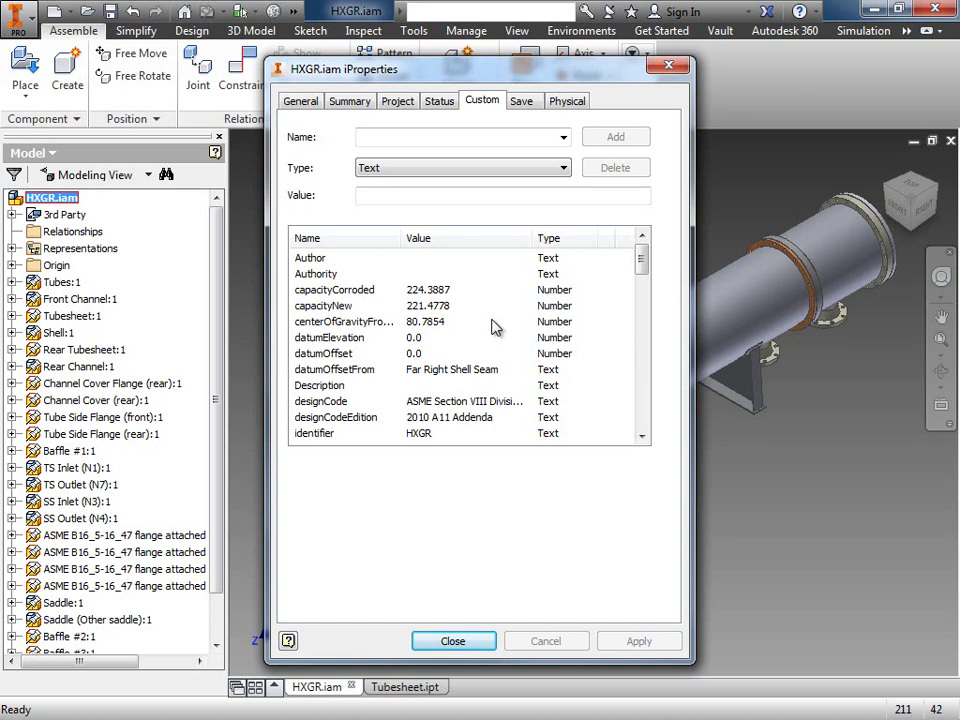
pyautogui.click(482, 641)
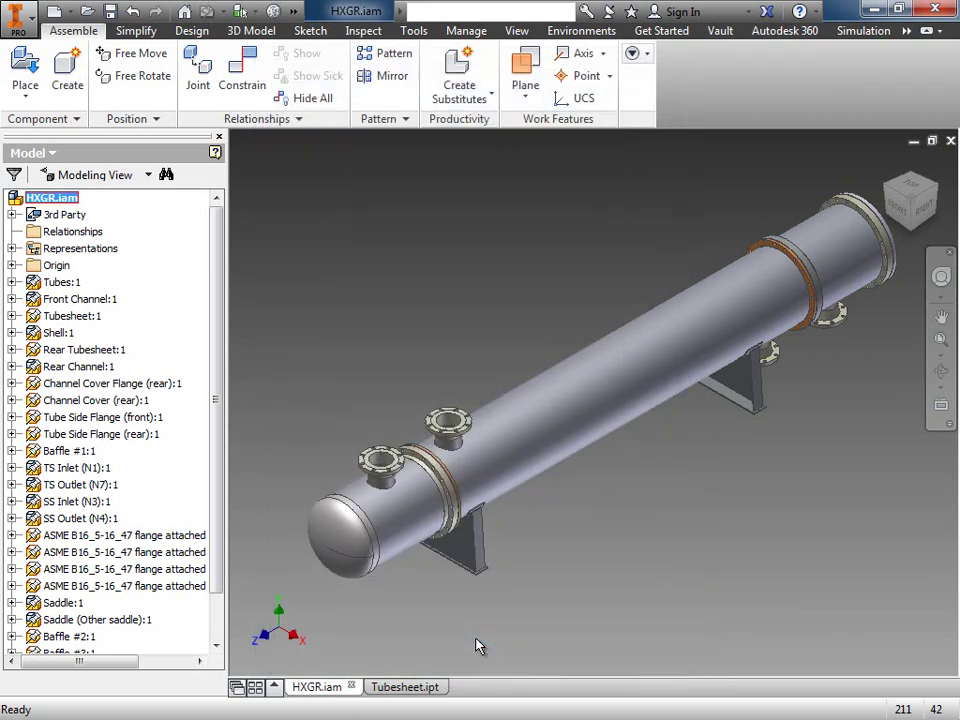